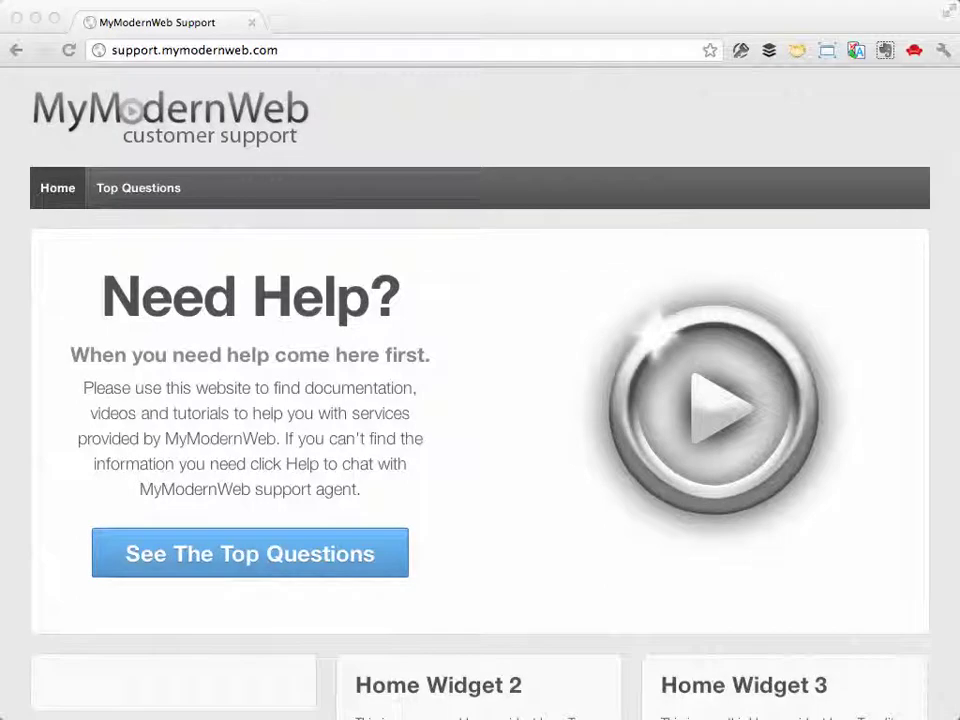
- Go to support.mymodernweb.com/wp-admin in Chrome to reach the WordPress login page
click(371, 114)
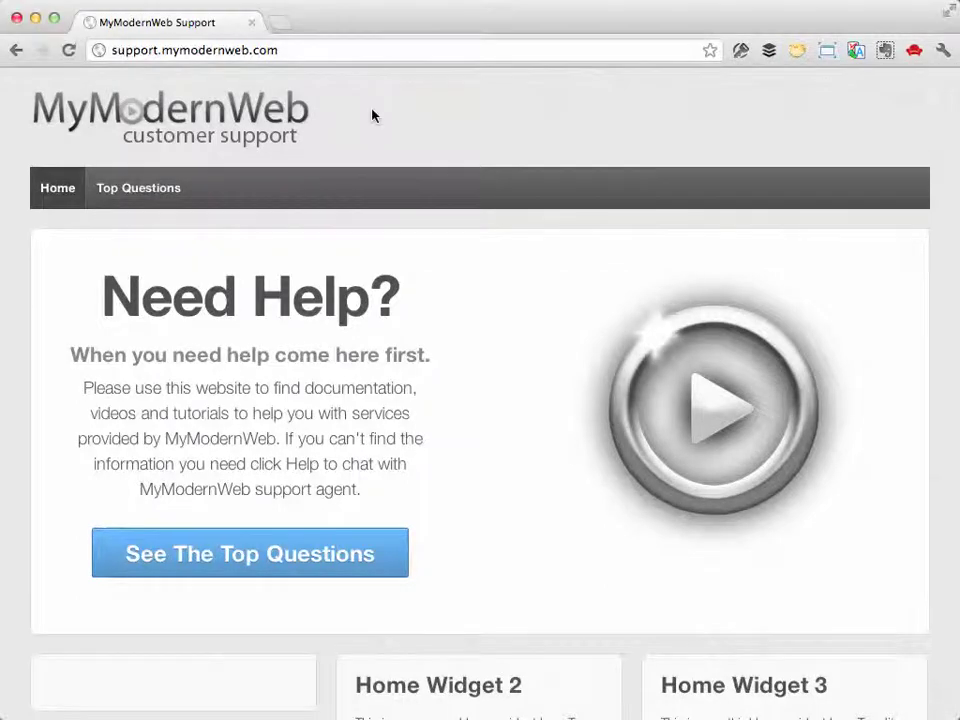
click(320, 47)
click(320, 48)
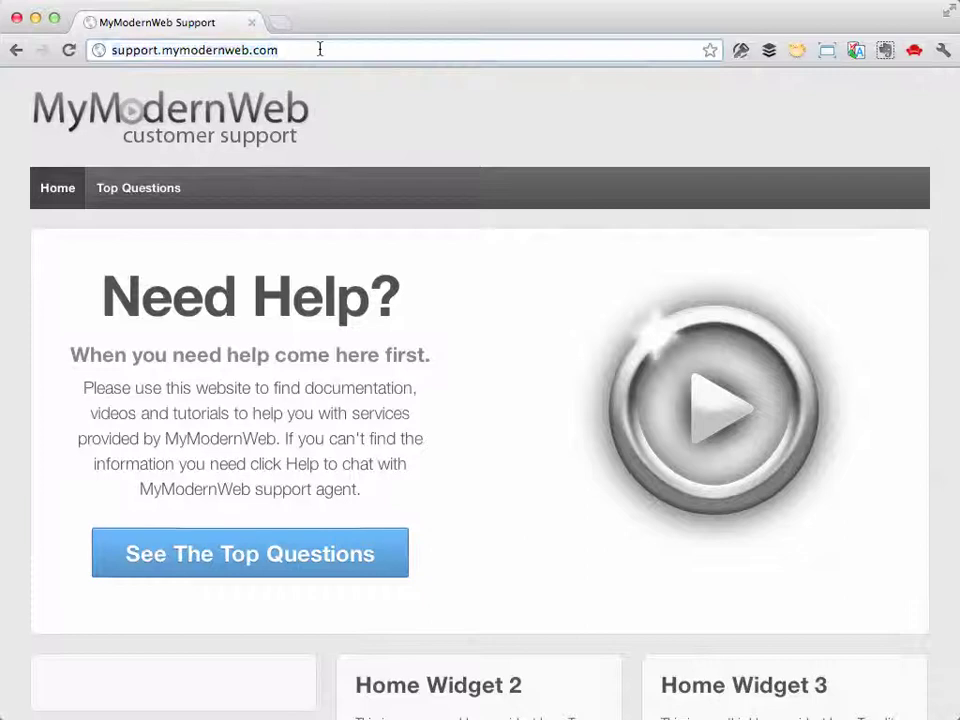
text(/)
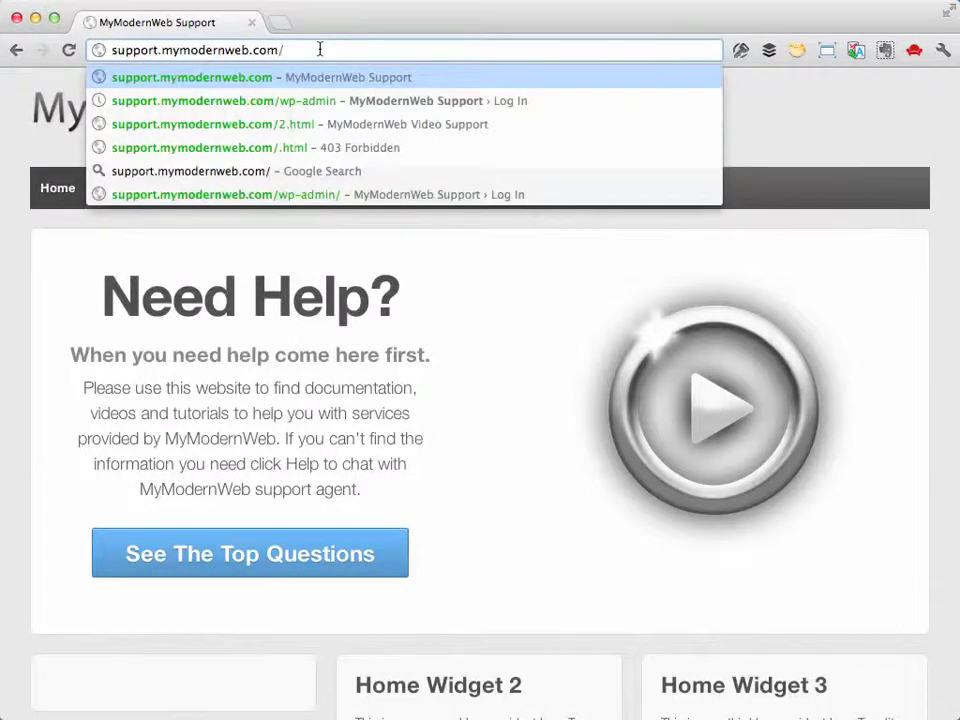
text(wp-admin)
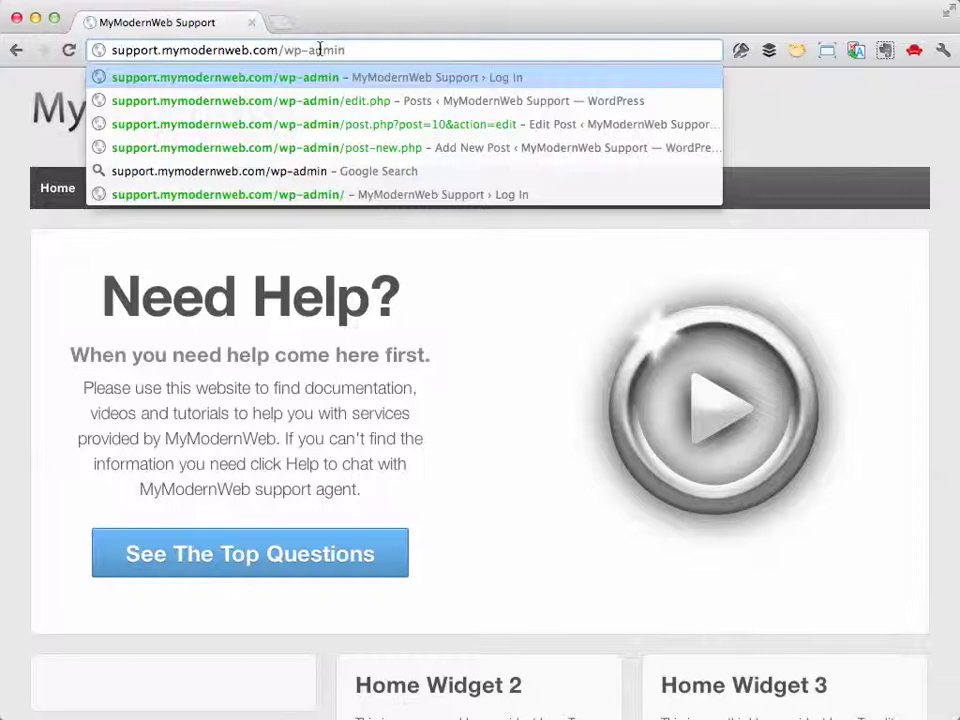
key(Return)
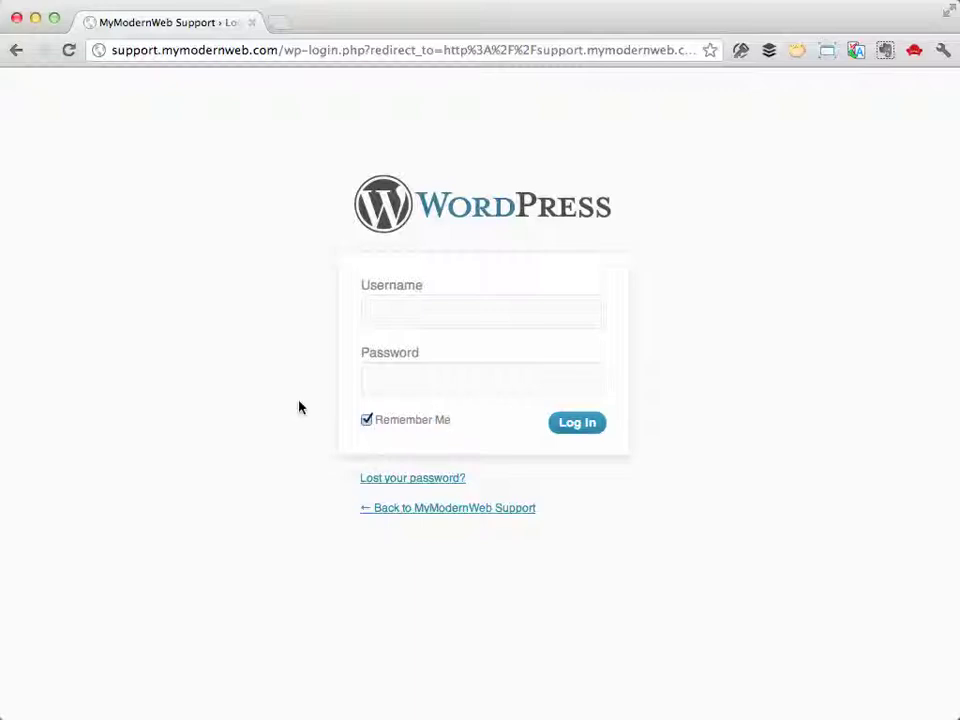
- Sign in with the saved credentials and start a new post via Posts > Add New
key(super+backslash)
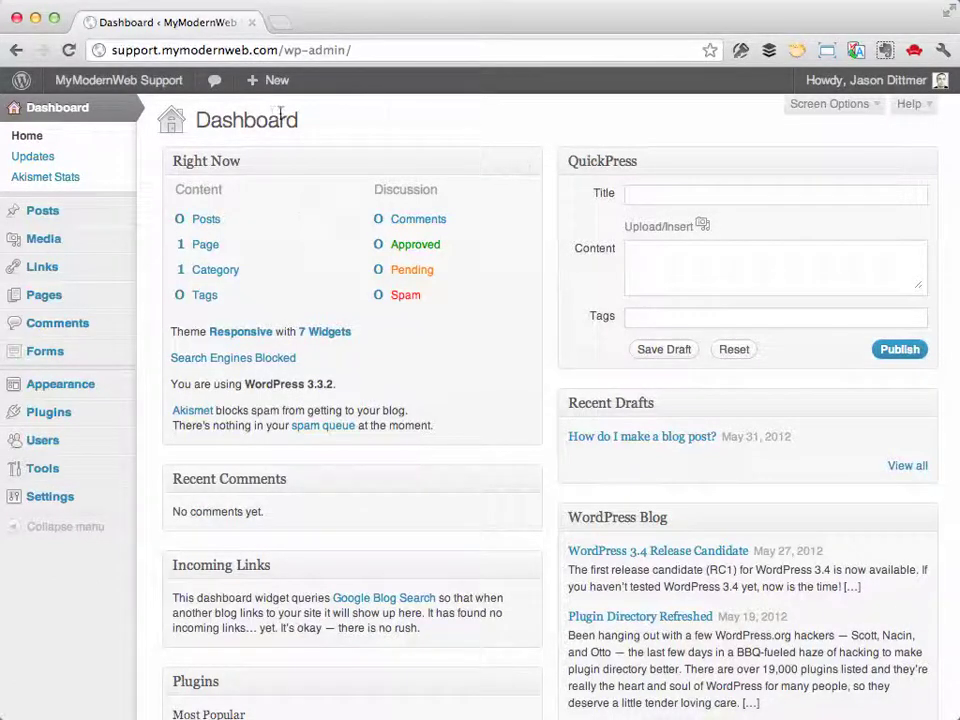
mouse_move(274, 90)
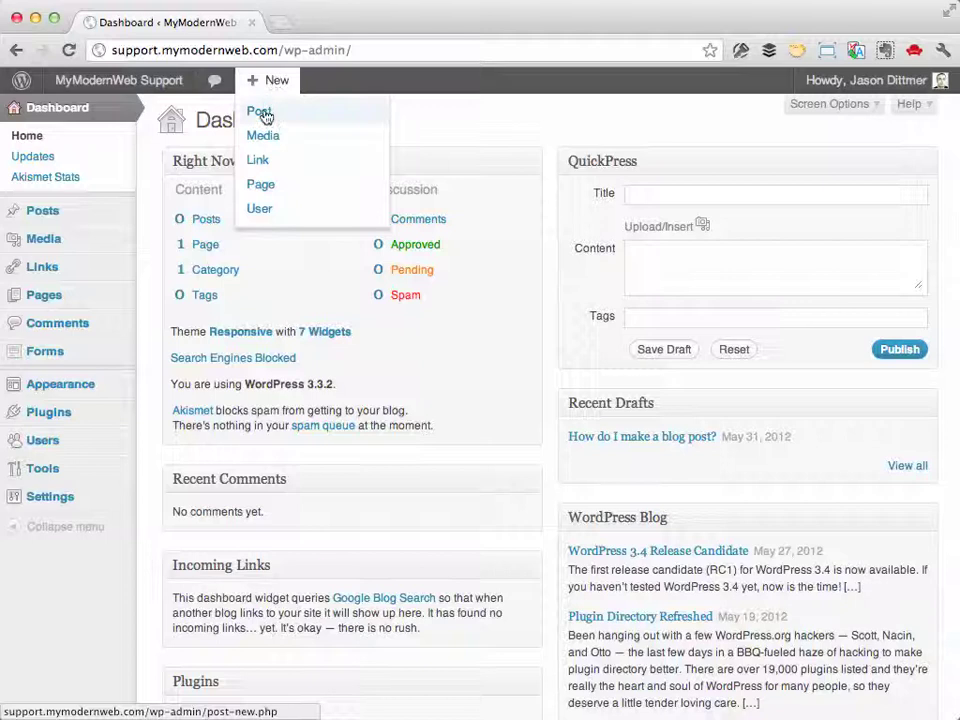
mouse_move(63, 219)
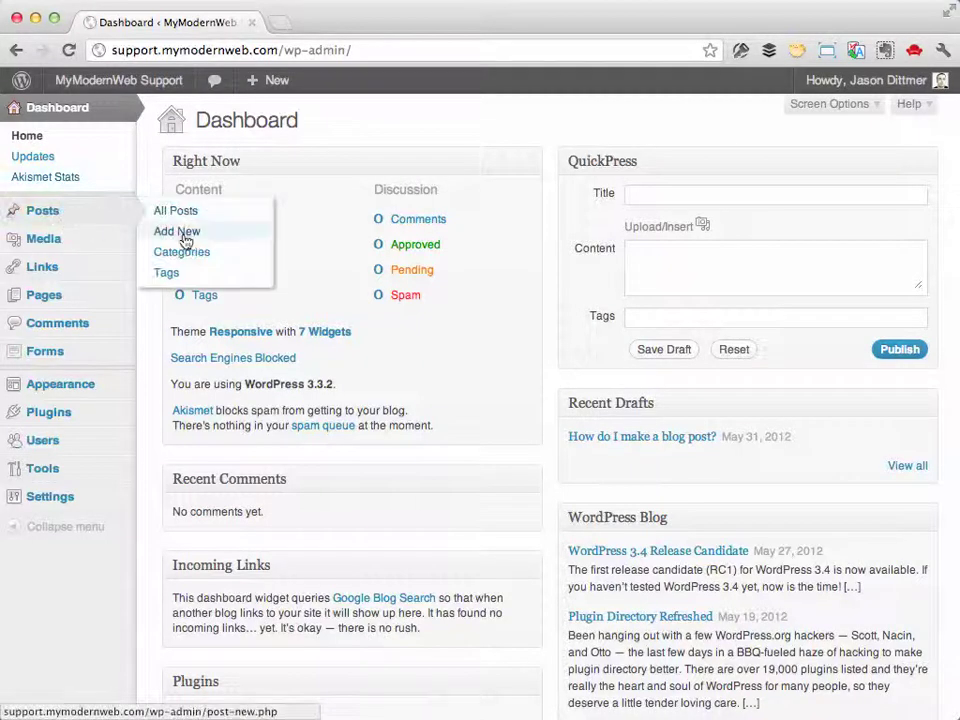
click(185, 241)
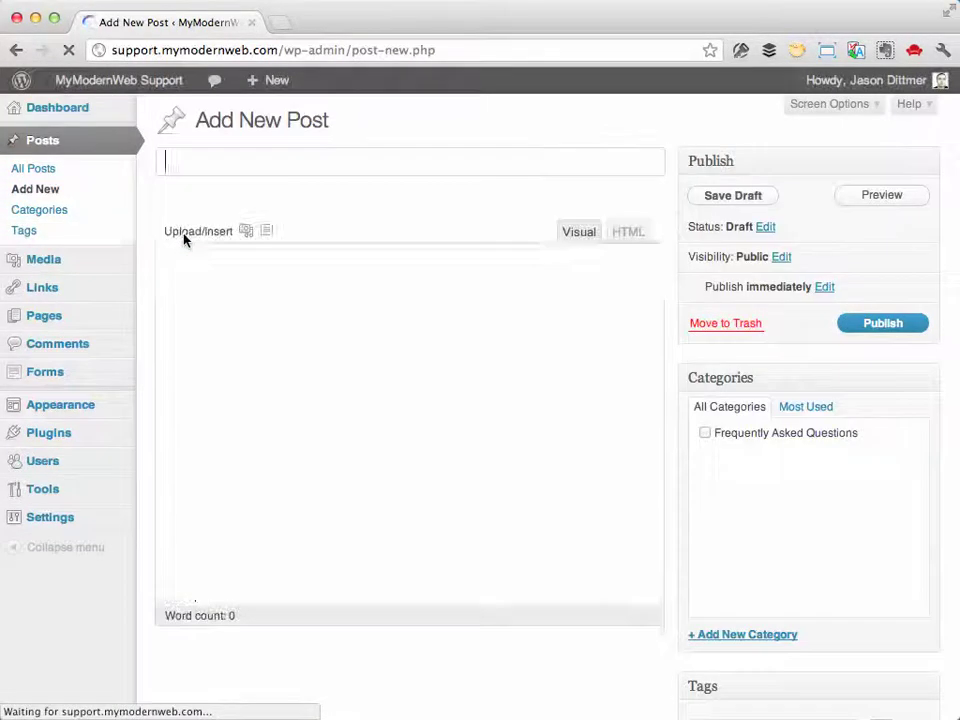
- Title the post 'Title' and paste two Lorem ipsum paragraphs into the body
click(187, 163)
text(Title)
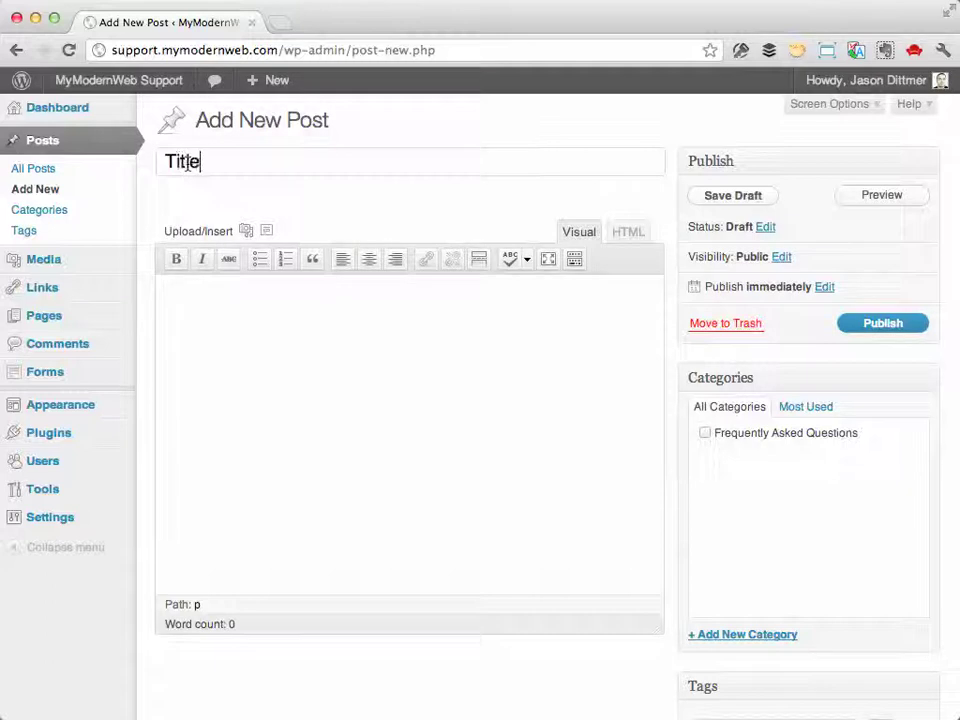
click(323, 384)
text(Praesent commodo cursus magna, vel scelerisque nisl consectetur et. Praesent commodo cursus magna, vel scelerisque nisl consectetur et. Lorem ipsum dolor sit amet, consectetur adipiscing elit. Curabitur blandit tempus porttitor. Cum sociis natoque penatibus et magnis dis parturient montes, nascetur ridiculus mus. Lorem ipsum dolor sit amet, consectetur adipiscing elit. Aenean eu leo quam. Pellentesque ornare sem lacinia quam venenatis vestibulum. Donec sed odio dui. Aenean lacinia bibendum nulla sed consectetur. Cum sociis natoque penatibus et magnis dis parturient montes, nascetur ridiculus mus.)
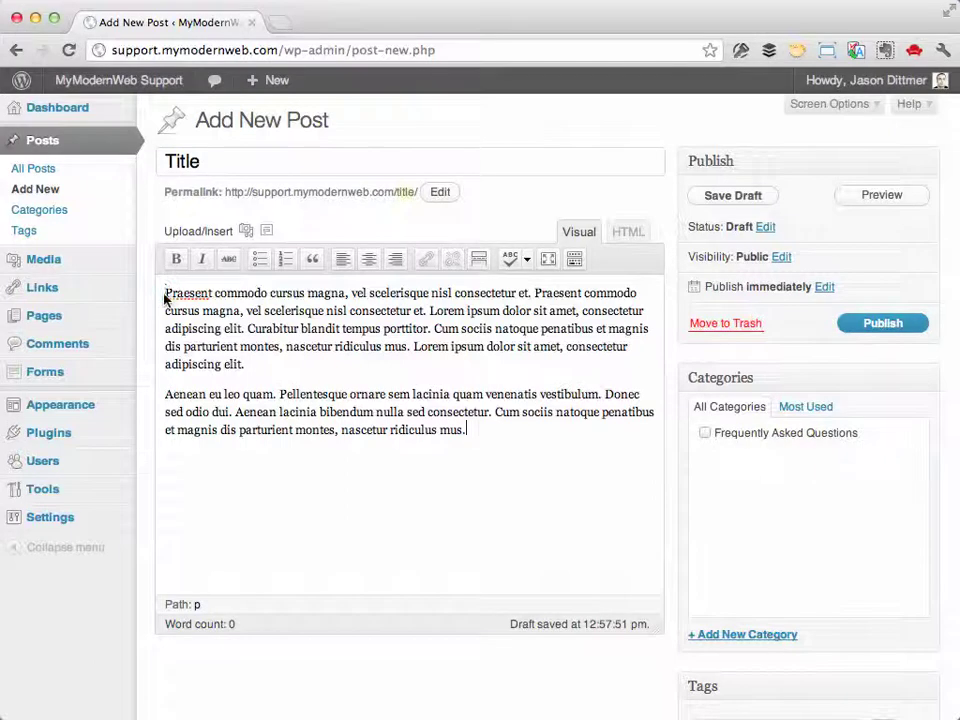
click(246, 231)
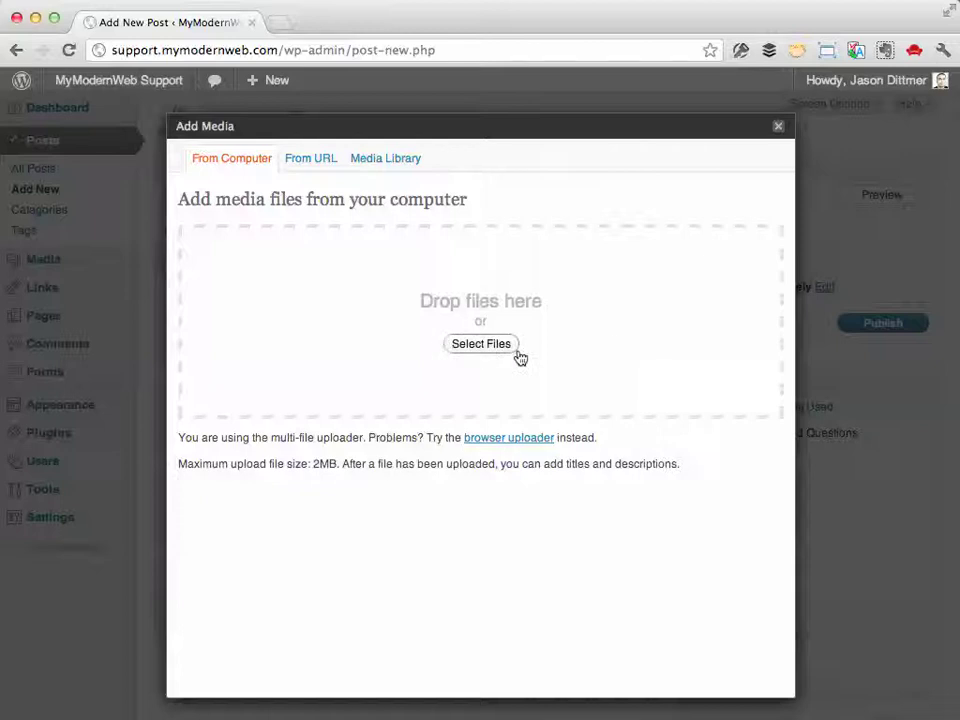
- Upload profile pic.jpg from Finder's Pictures folder and set its alignment to Right
key(super+Tab)
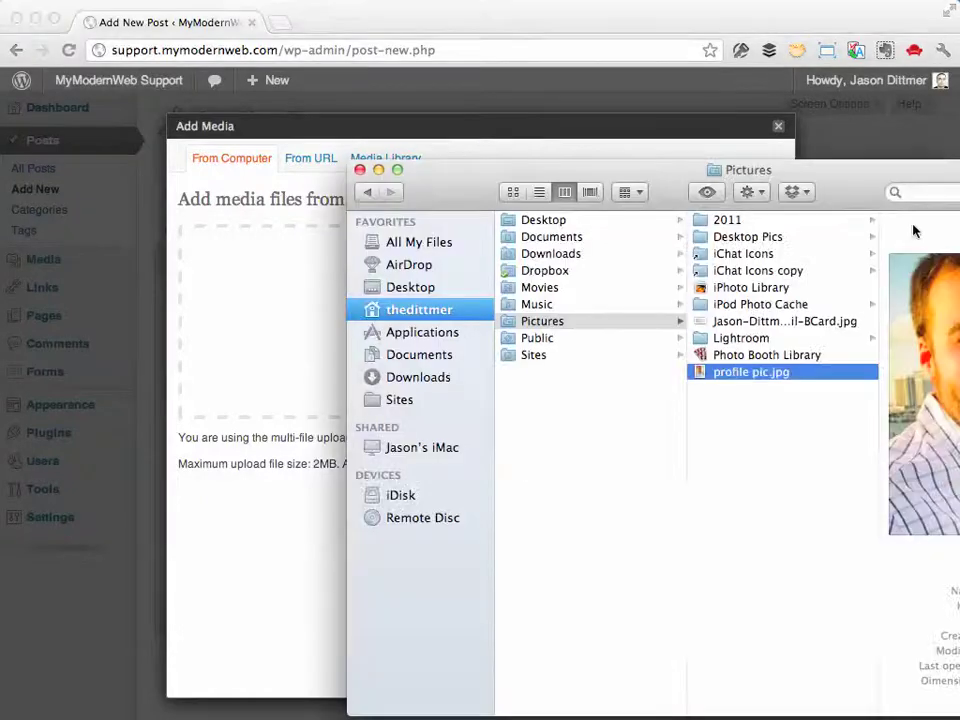
drag(745, 372, 291, 347)
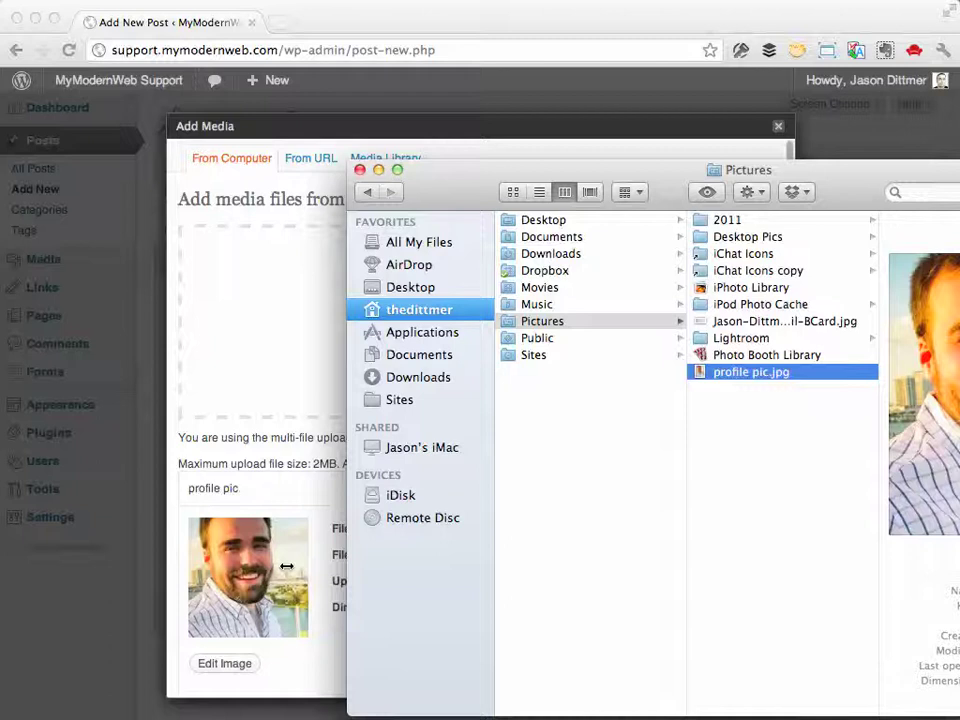
click(272, 480)
scroll(458, 453, down, 5)
scroll(458, 453, down, 4)
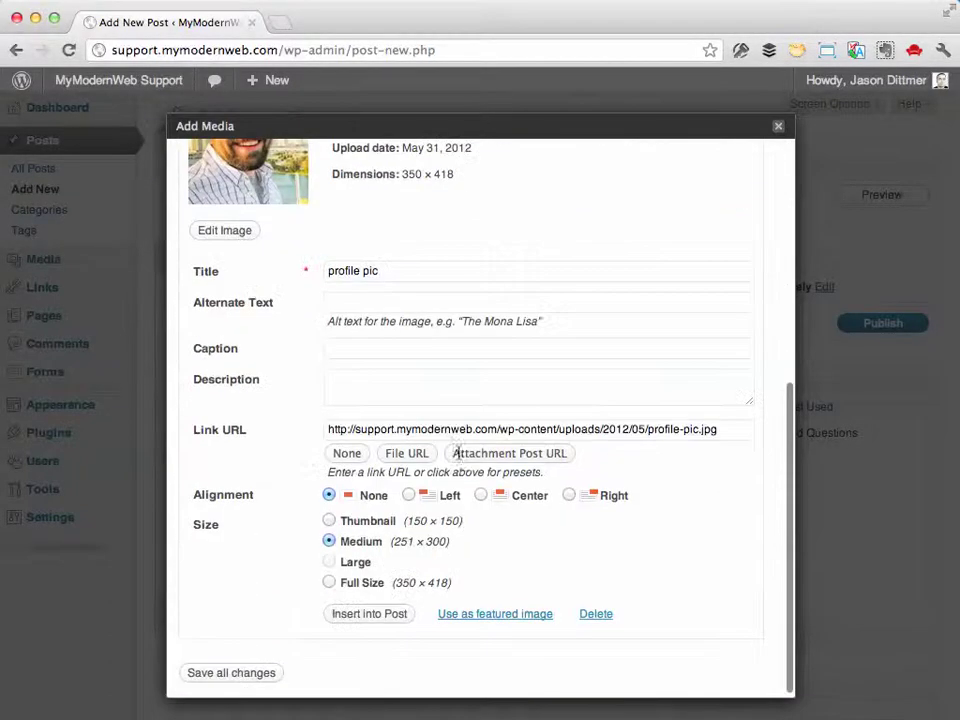
click(568, 495)
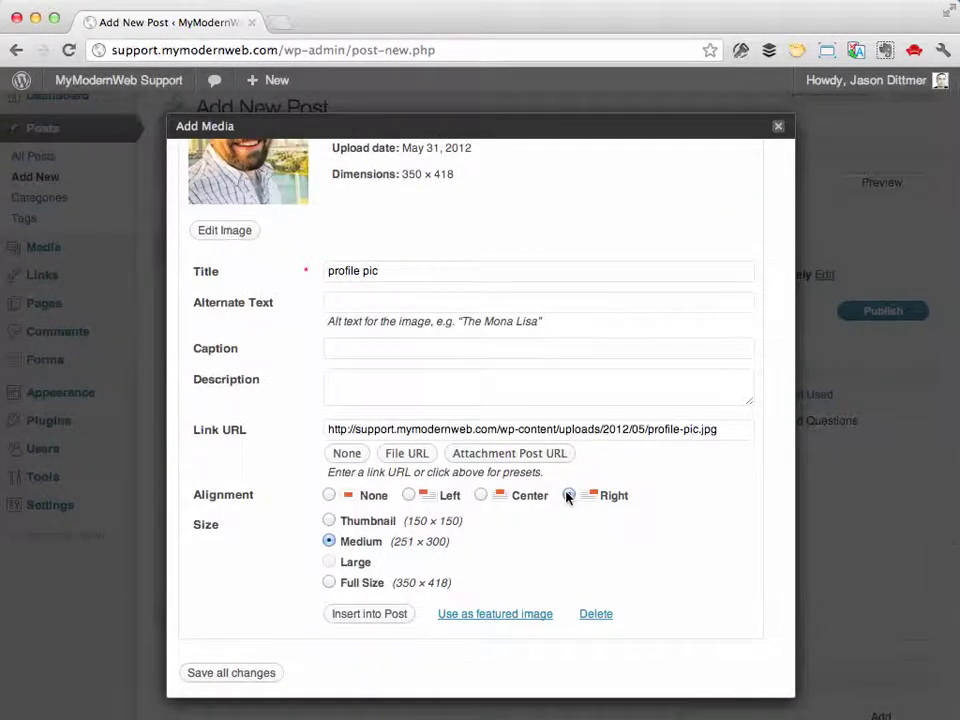
- Set the photo's title and alt text to the pictured person's name and insert it at Full Size
click(397, 268)
triple_click(397, 268)
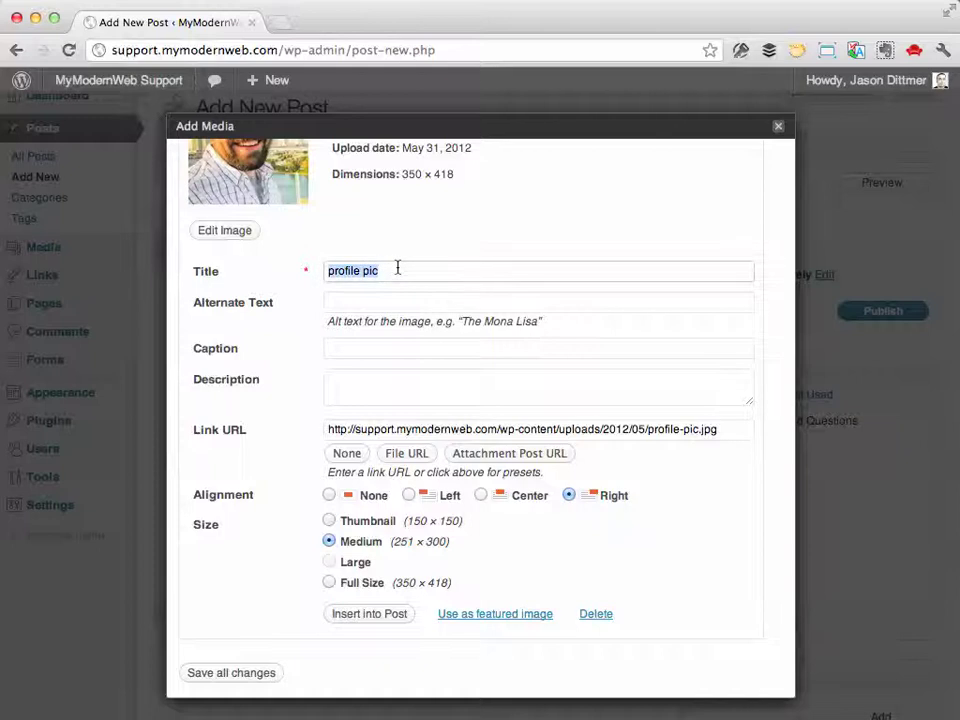
text(Jsaon)
key(BackSpace)
key(BackSpace)
key(BackSpace)
text(ason Dittmer)
triple_click(398, 268)
key(super+c)
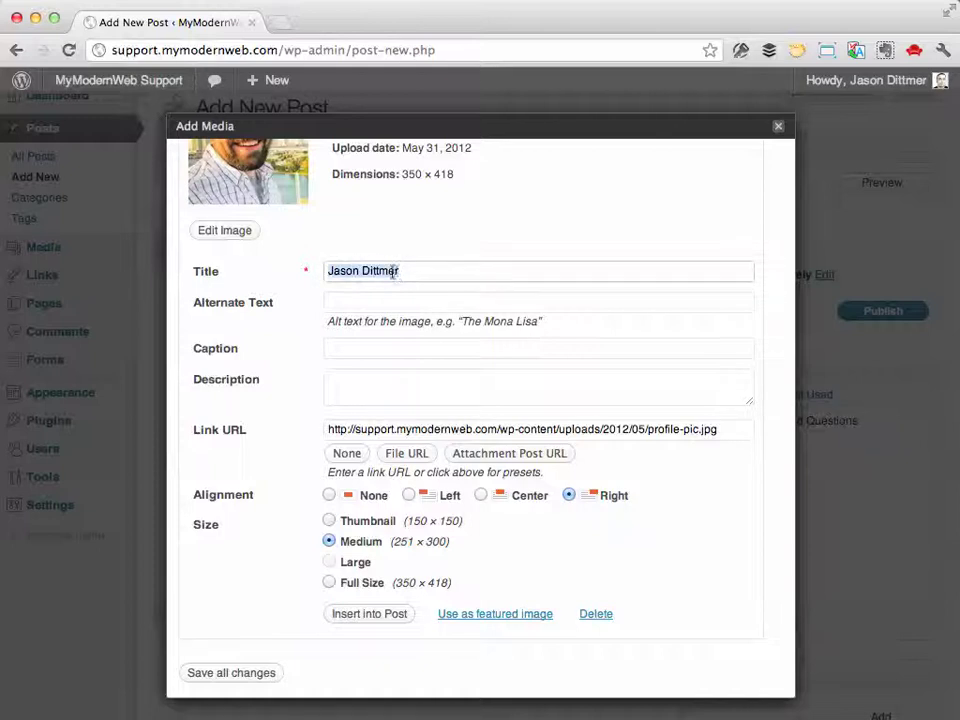
click(369, 300)
key(super+v)
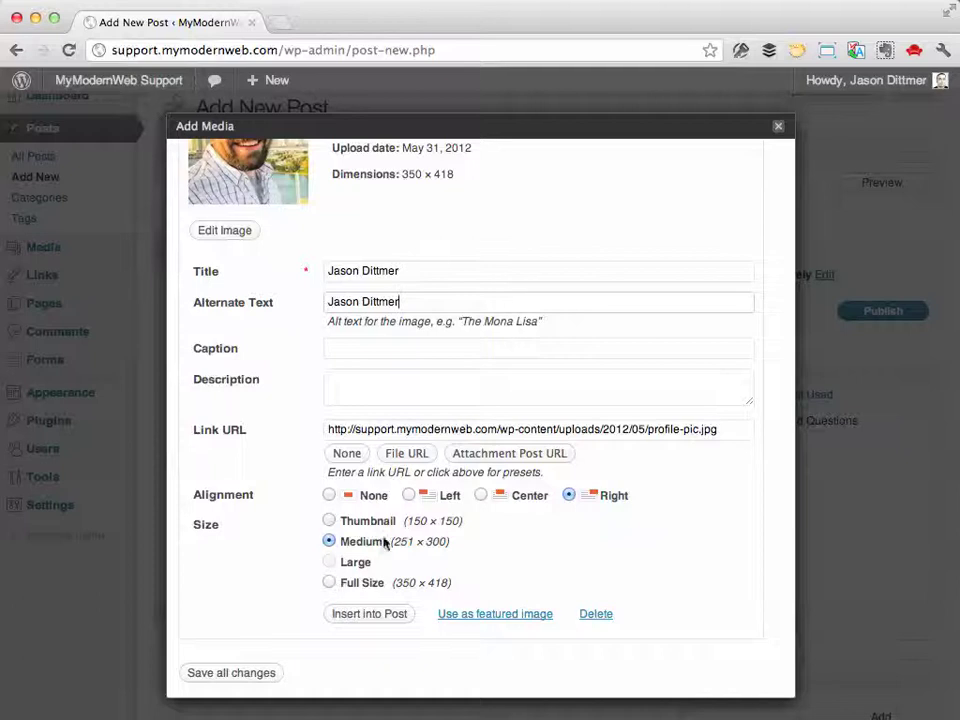
click(329, 582)
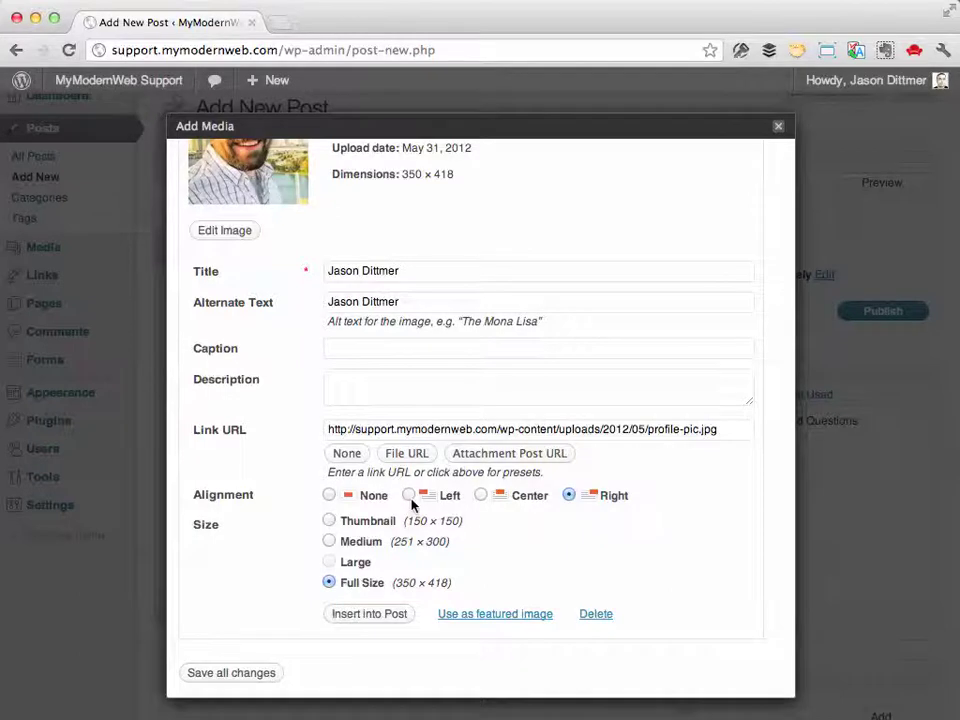
click(370, 614)
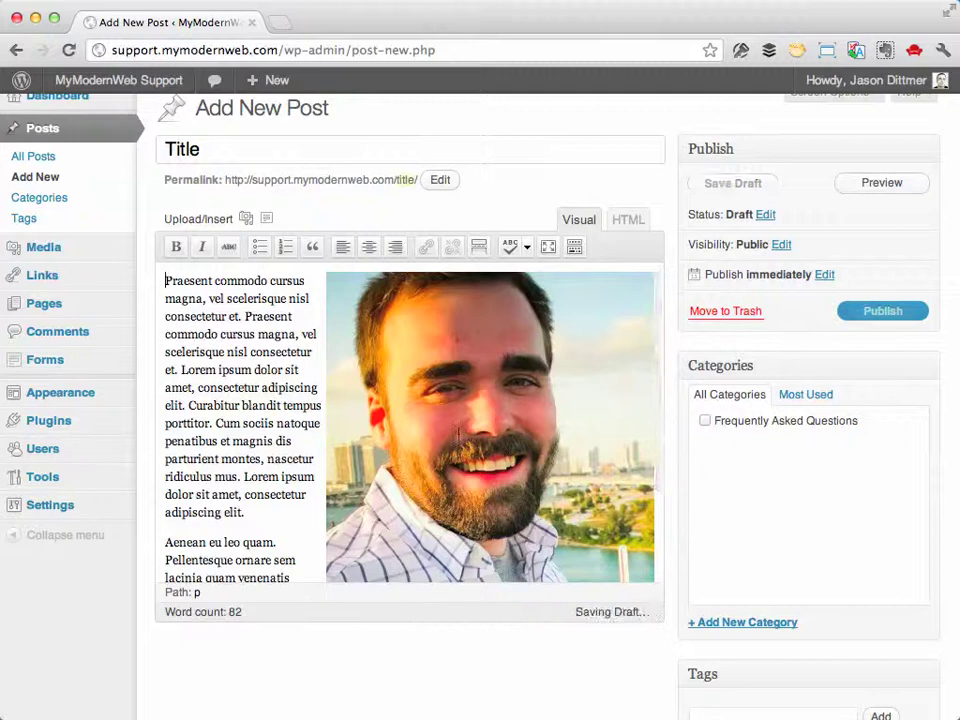
- Select the inserted photo in the post body and bring up its Edit Image settings
scroll(458, 430, down, 3)
scroll(458, 432, up, 4)
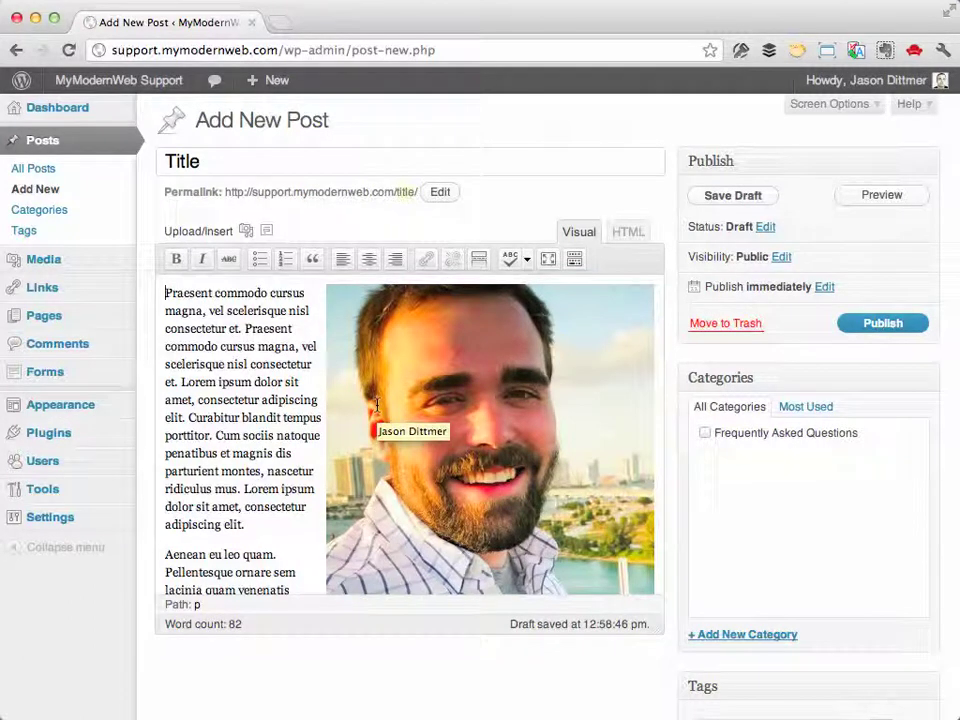
click(377, 403)
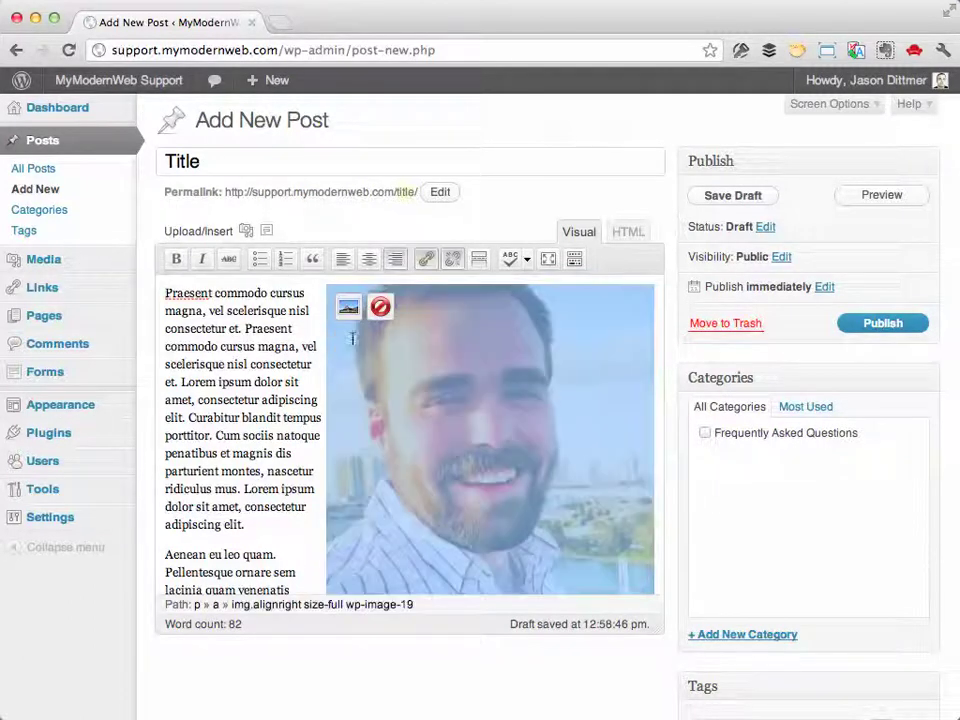
click(342, 311)
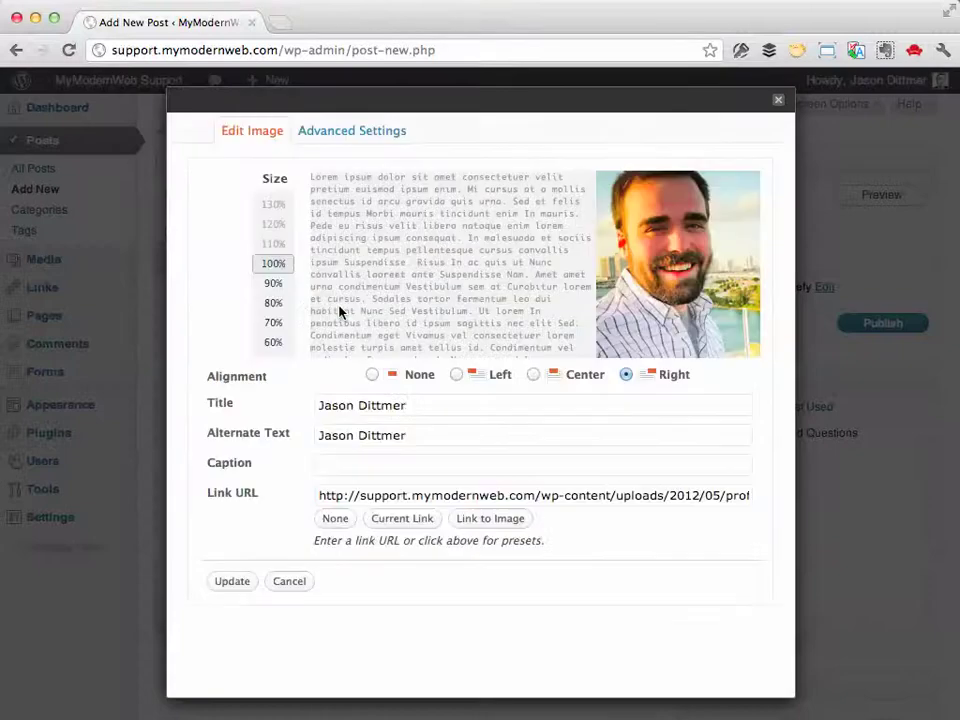
- Resize the photo to 70%, set its Link URL to None, and apply the update
click(278, 328)
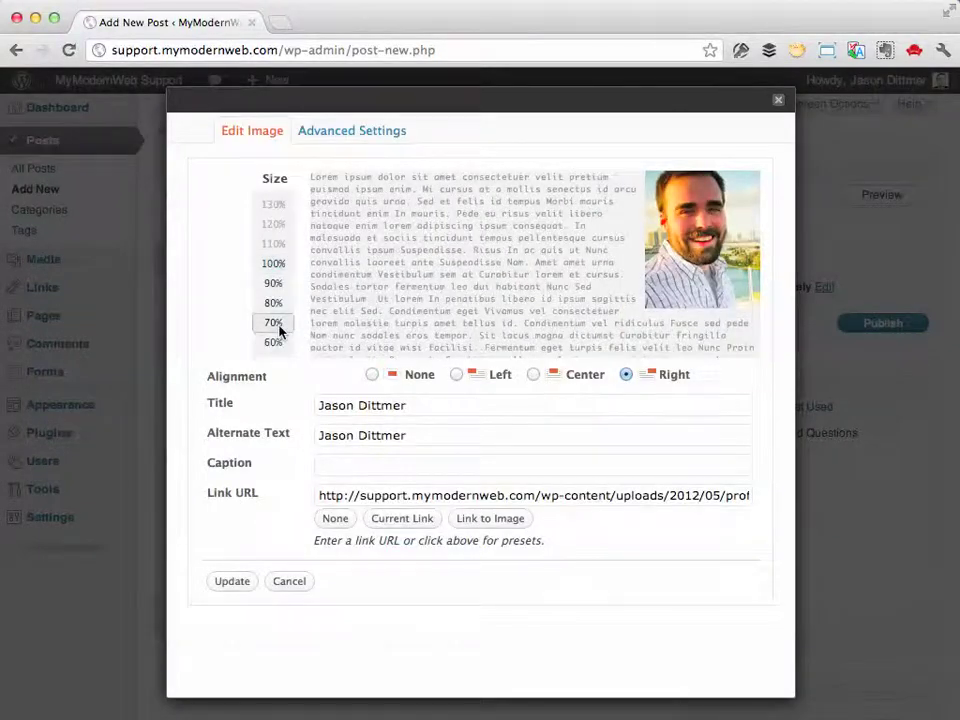
click(336, 520)
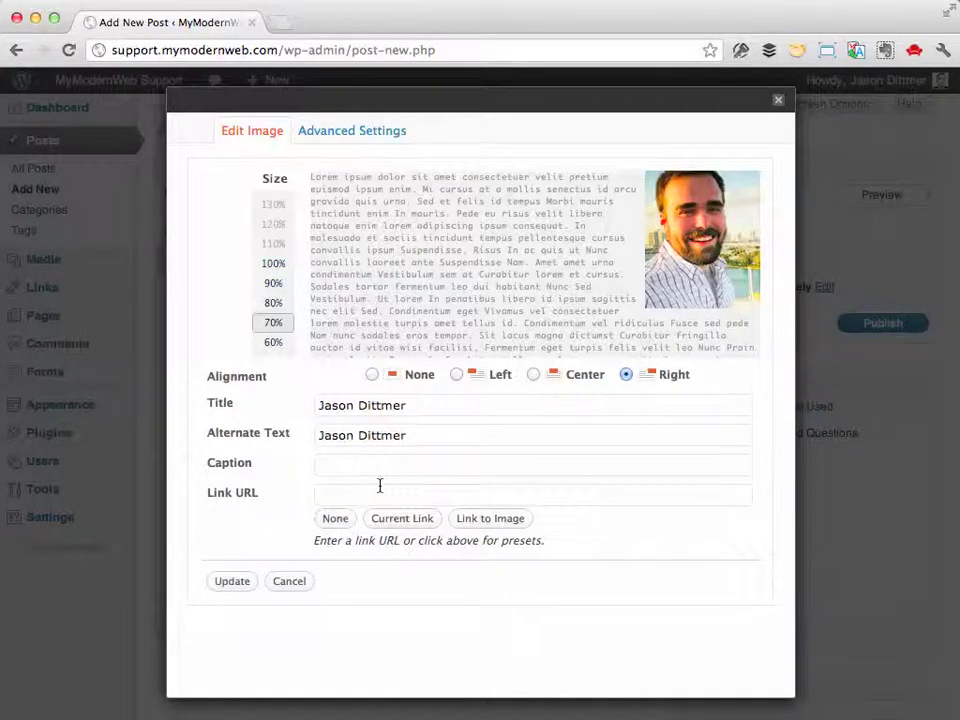
click(231, 582)
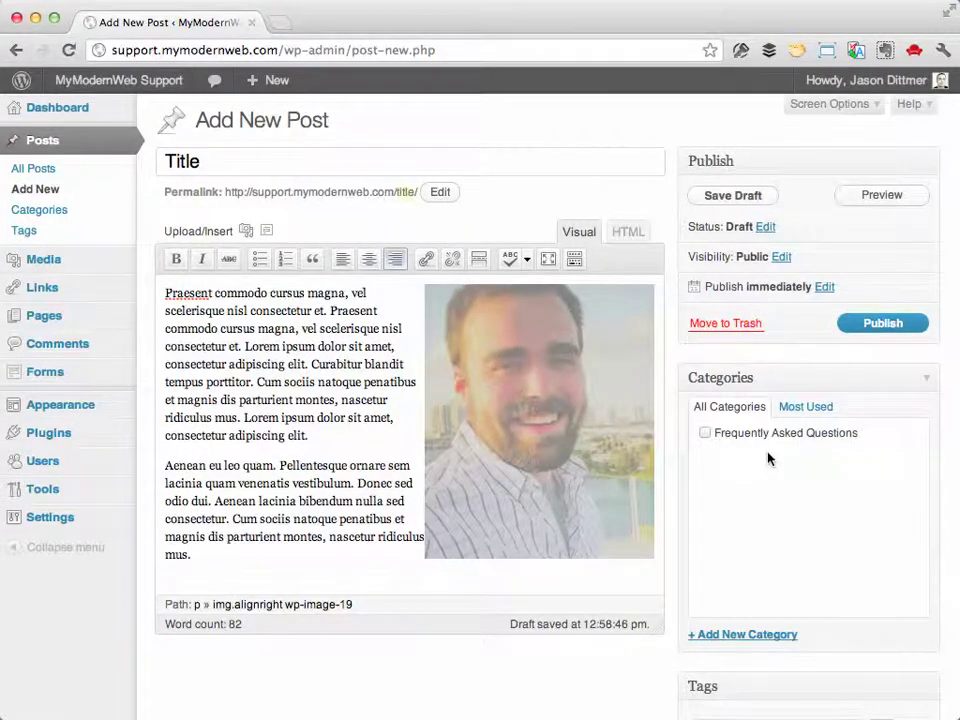
- Add tags for the author's name, 'test post' and 'how to make a blog post' to the FAQ post
scroll(768, 458, down, 1)
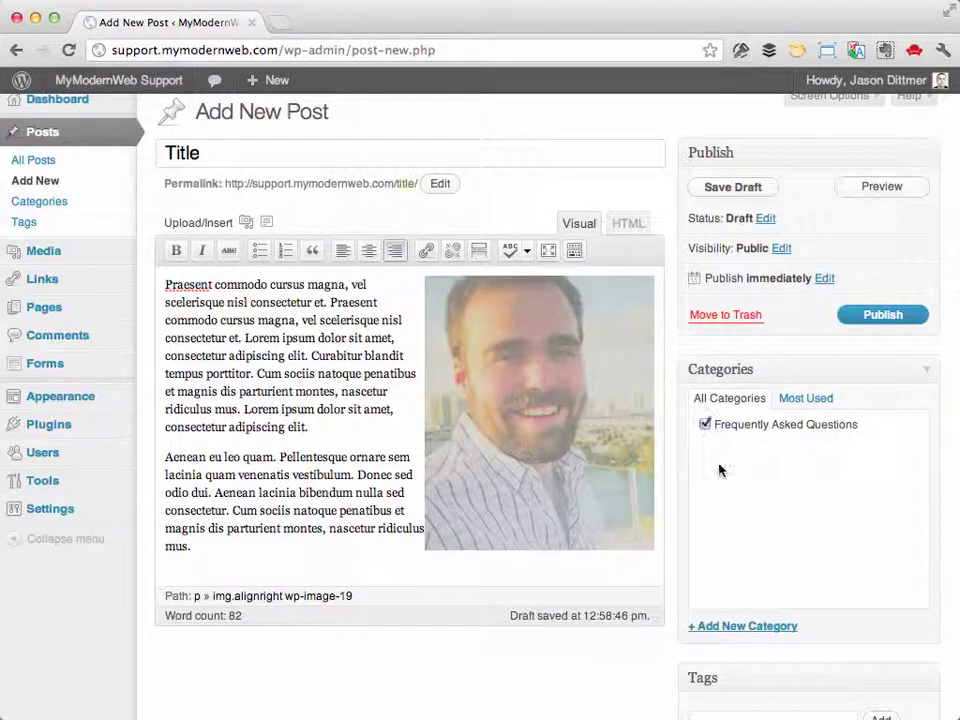
scroll(722, 470, down, 5)
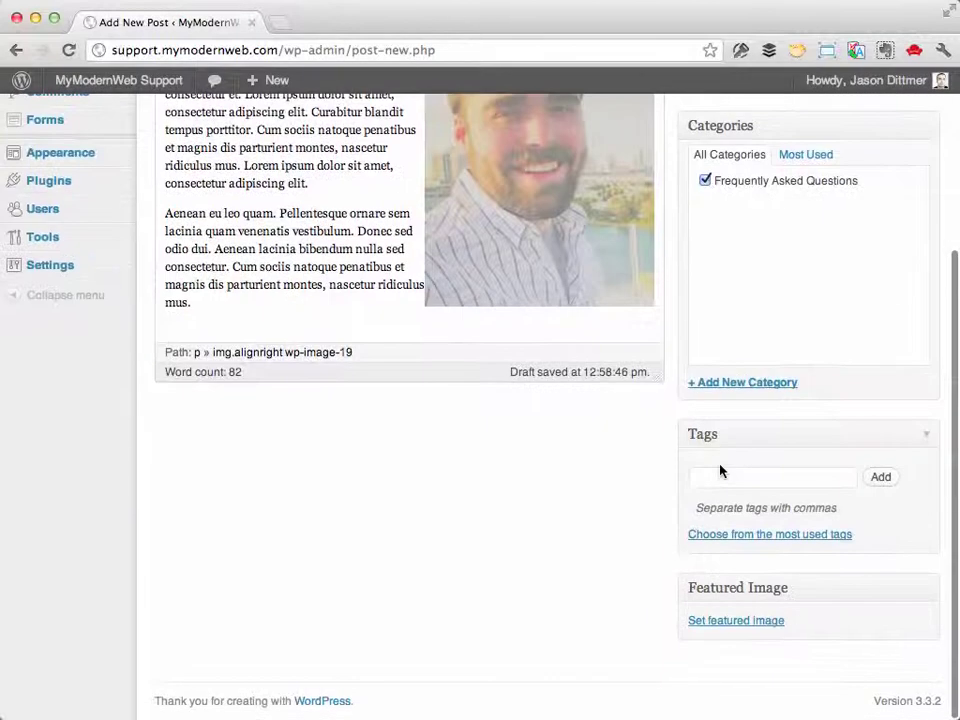
click(720, 483)
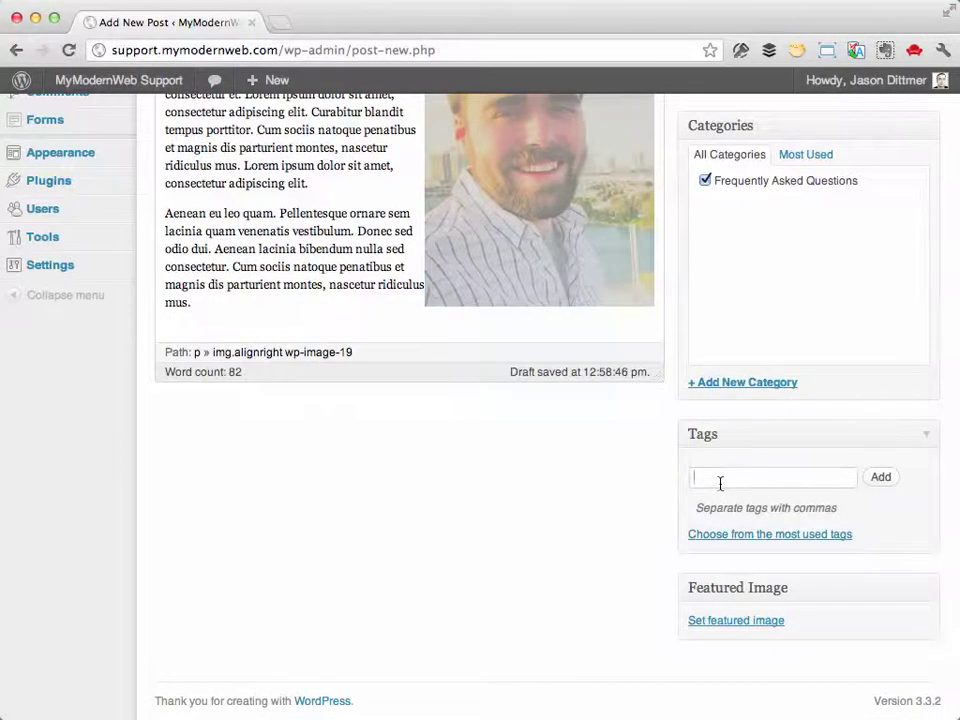
scroll(720, 485, up, 2)
text(Jason)
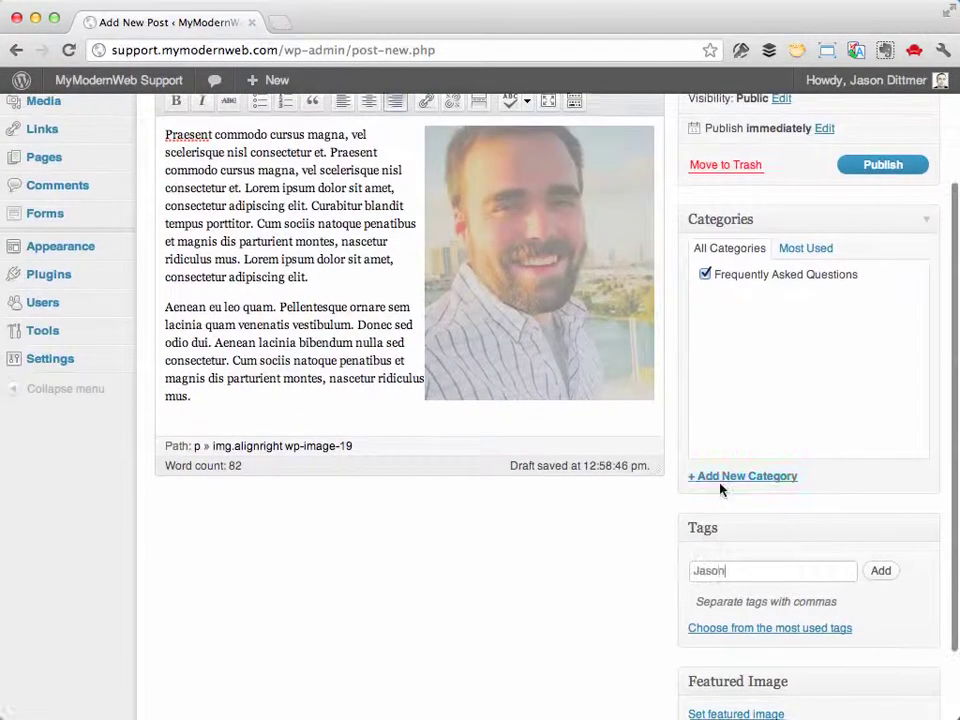
text( Dittmer, )
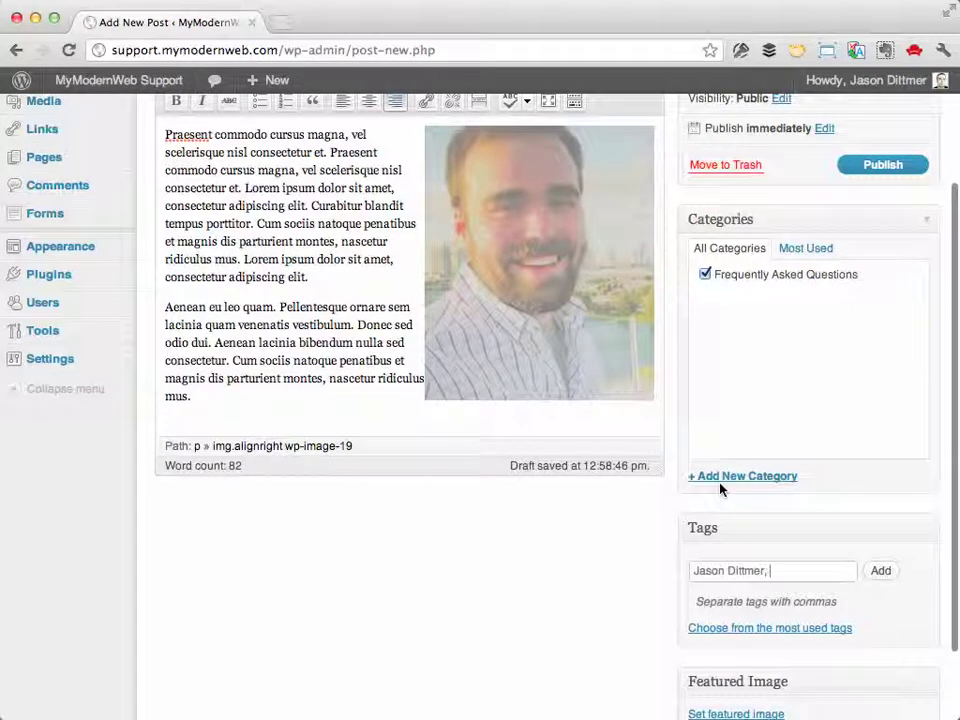
text(test post, how)
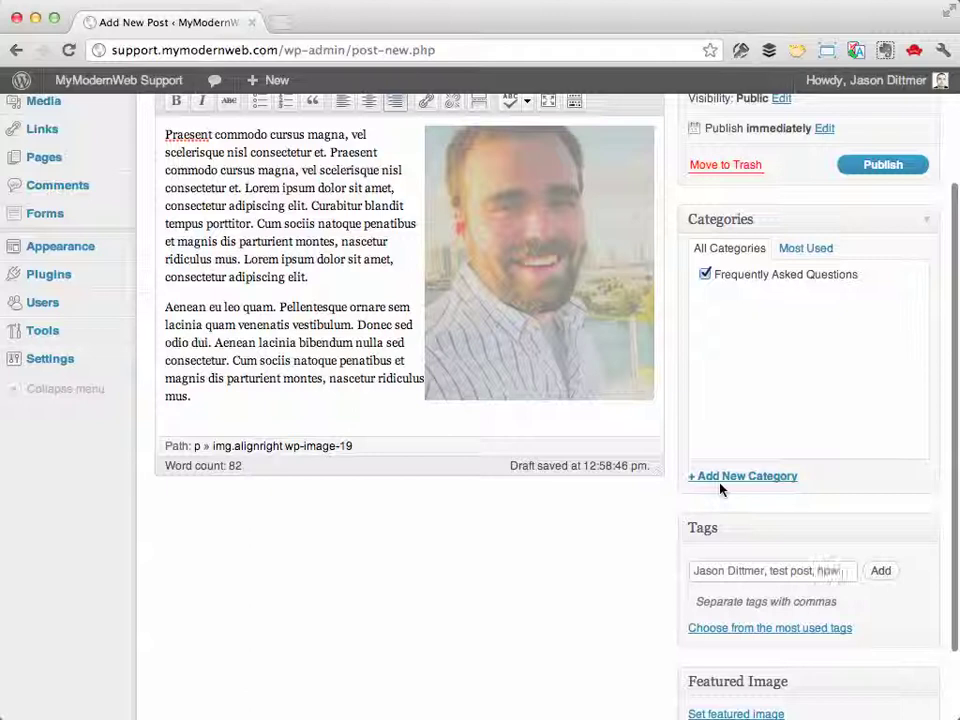
text( to make a blog p)
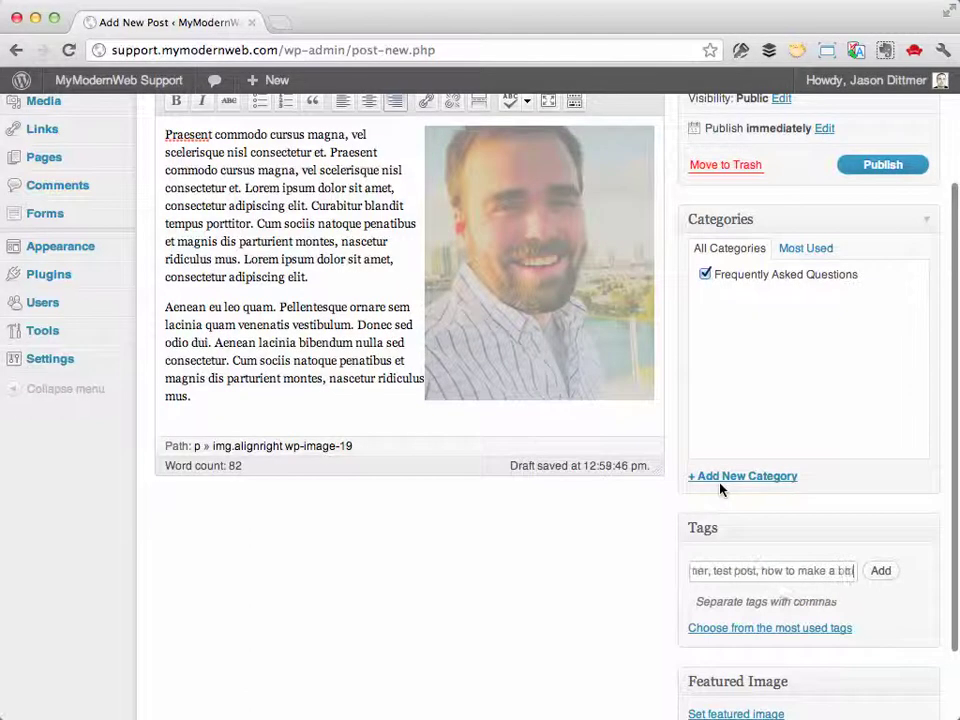
text(ost)
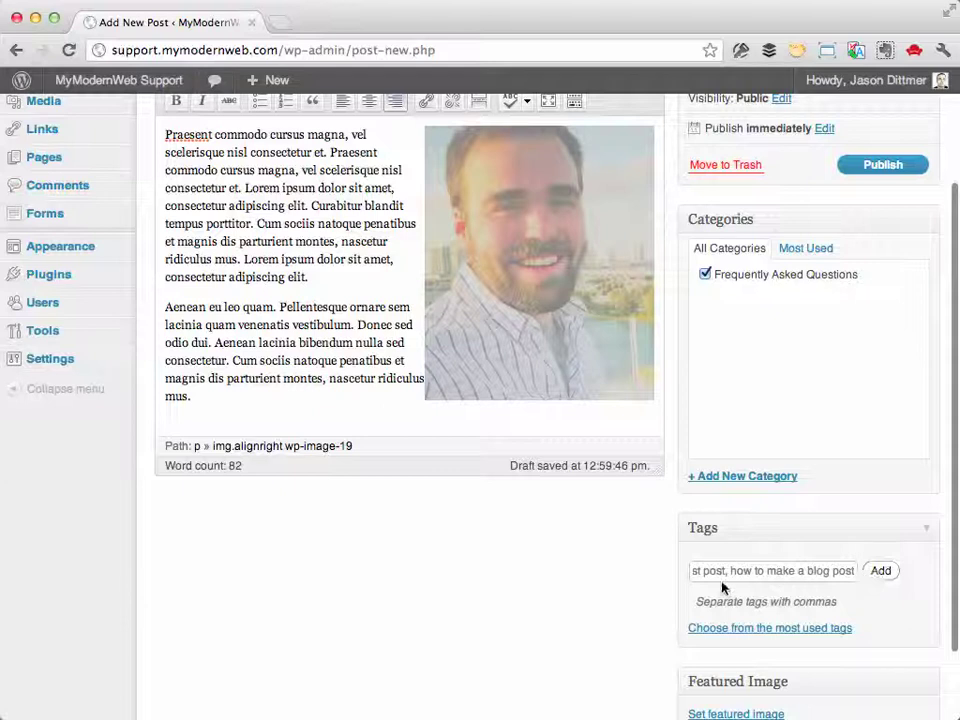
click(885, 571)
scroll(887, 571, down, 2)
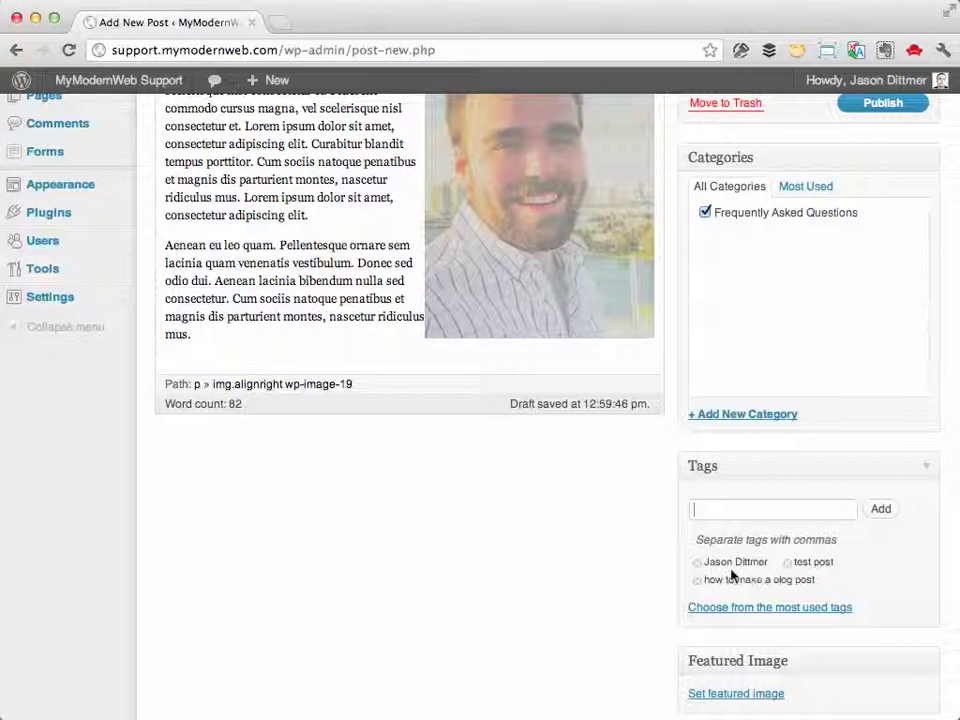
scroll(536, 510, up, 3)
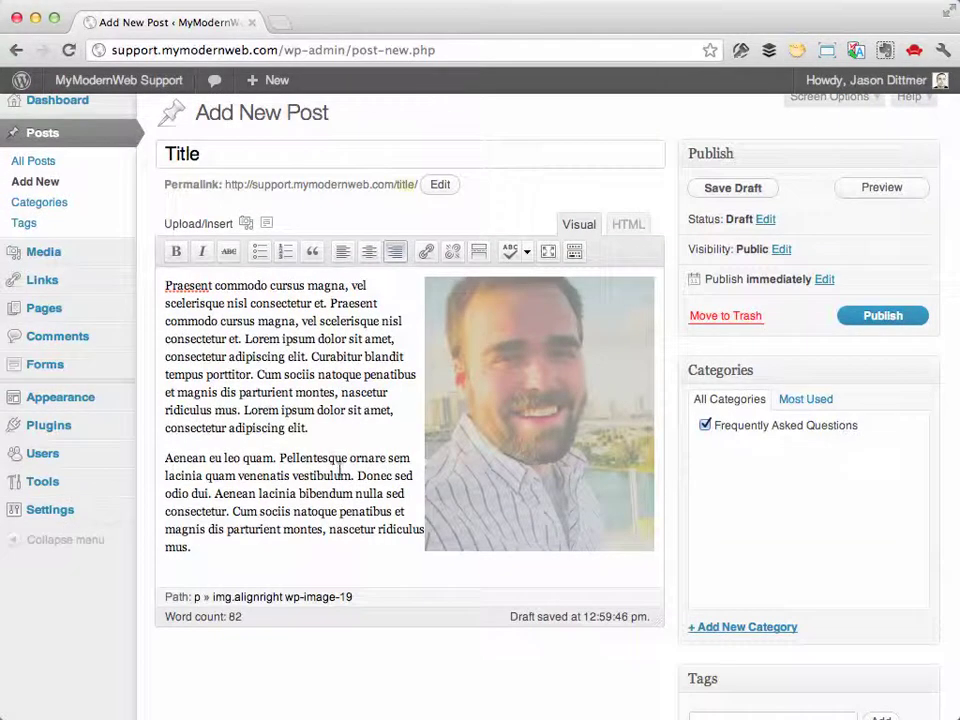
- Deselect the photo, publish the post, and open its live page in a new tab
click(340, 474)
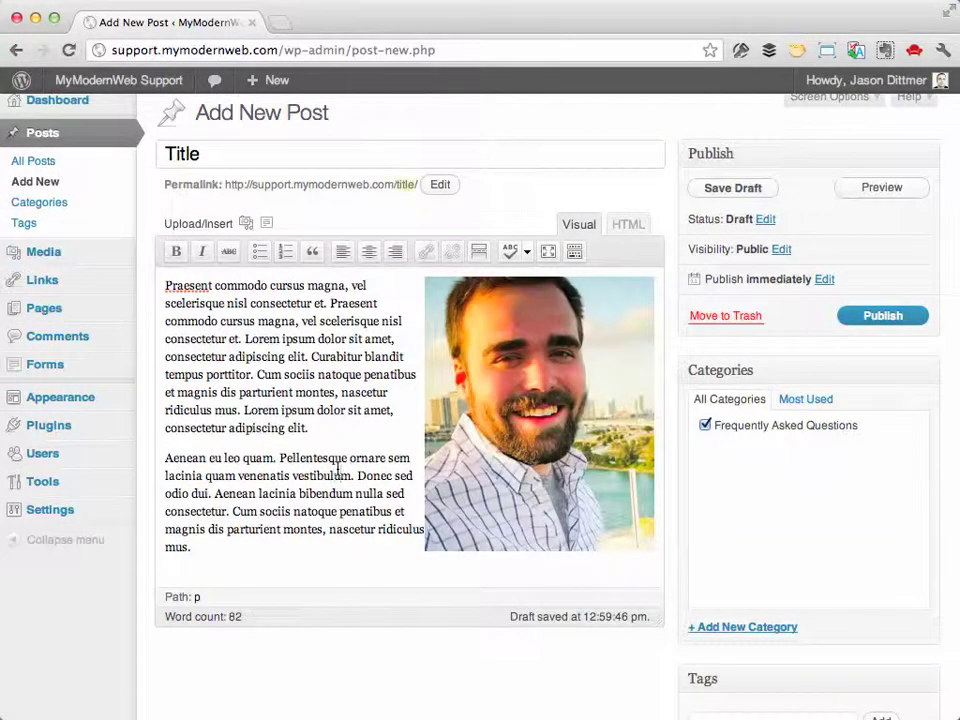
scroll(340, 470, up, 1)
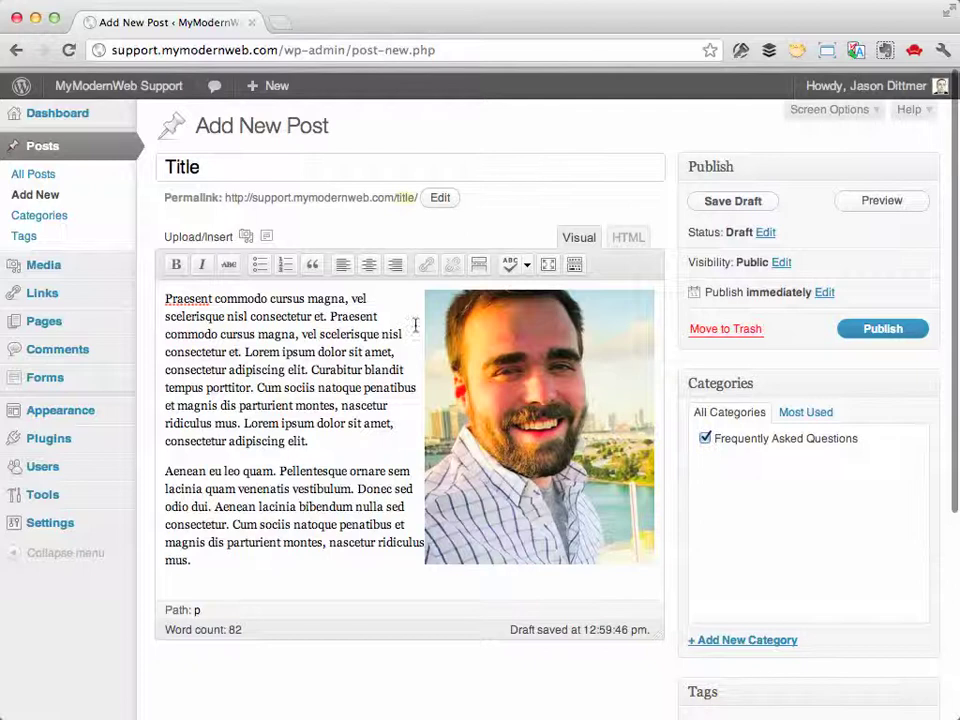
click(876, 334)
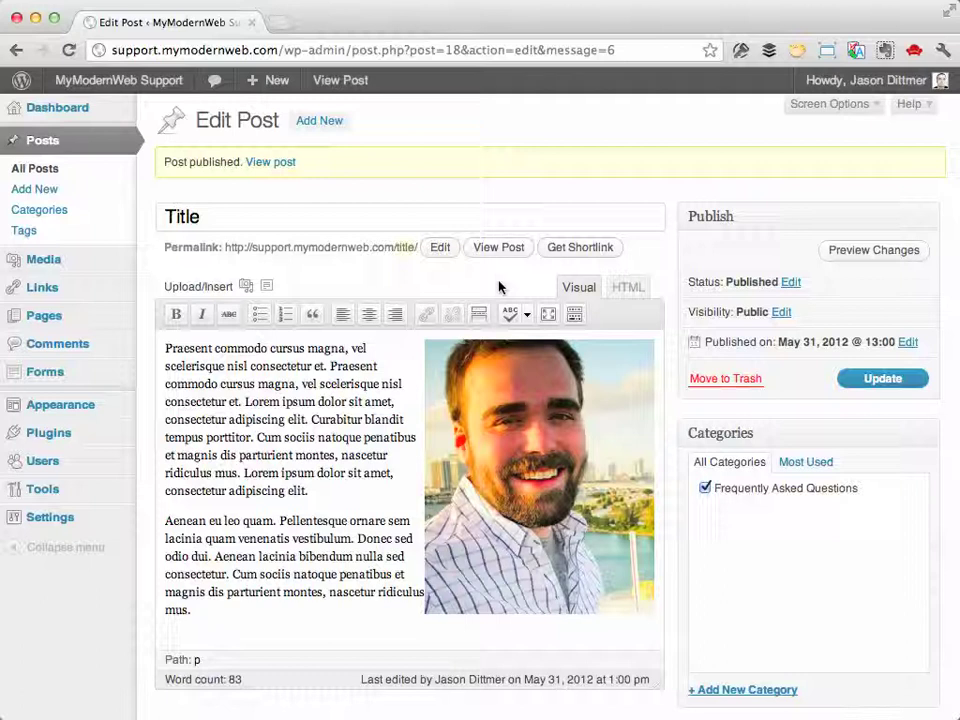
click(499, 248)
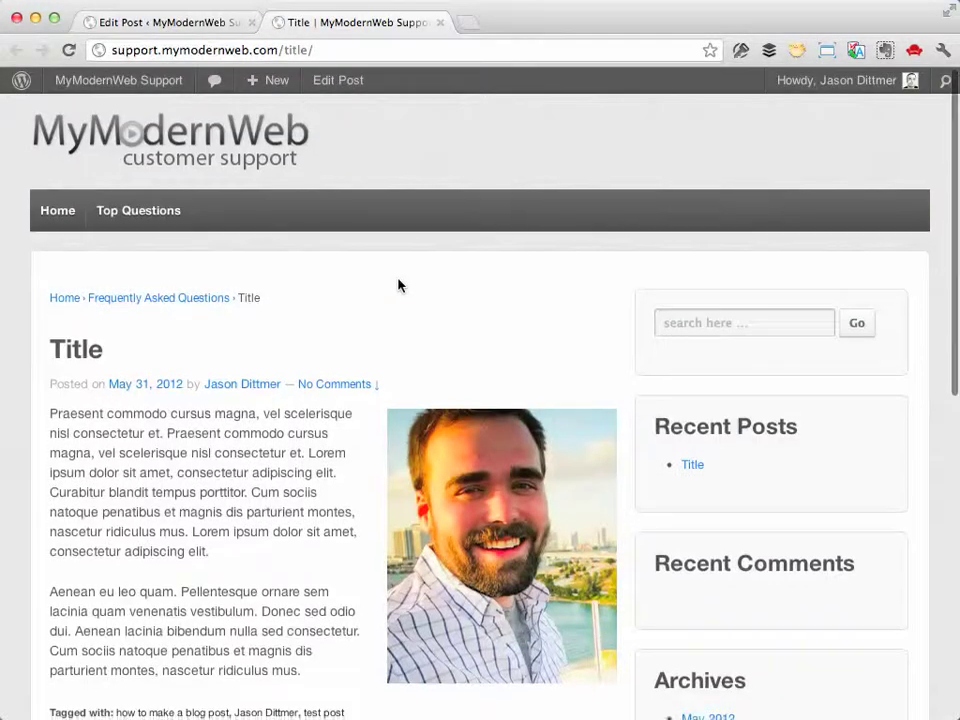
- Scroll through the live post's text, floated photo, tags and category, then return to editing
scroll(398, 286, down, 5)
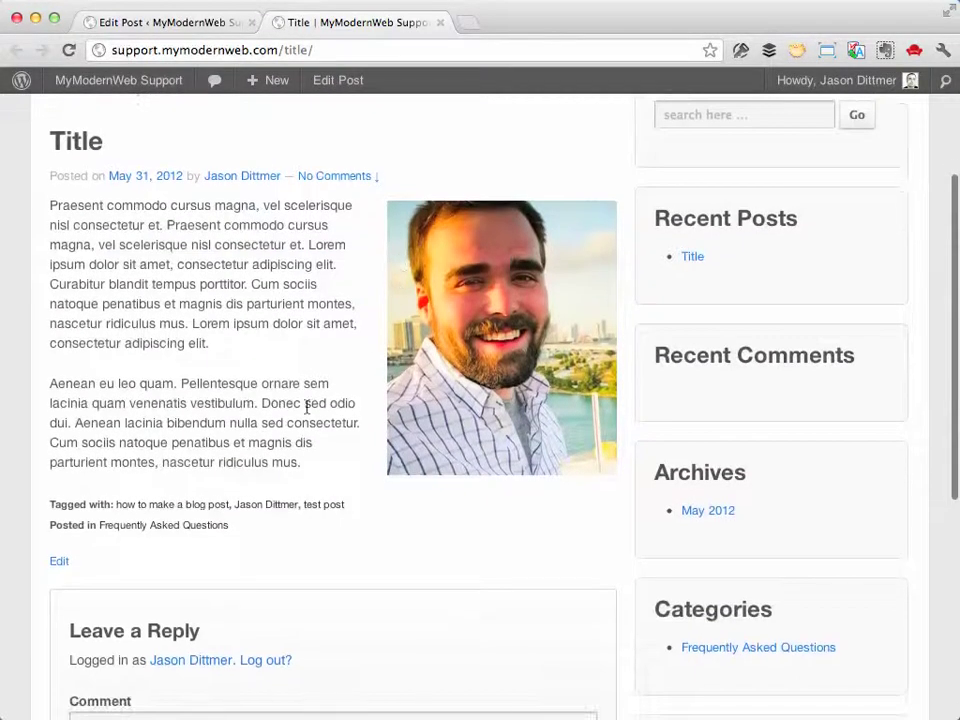
scroll(306, 405, down, 4)
scroll(306, 405, up, 7)
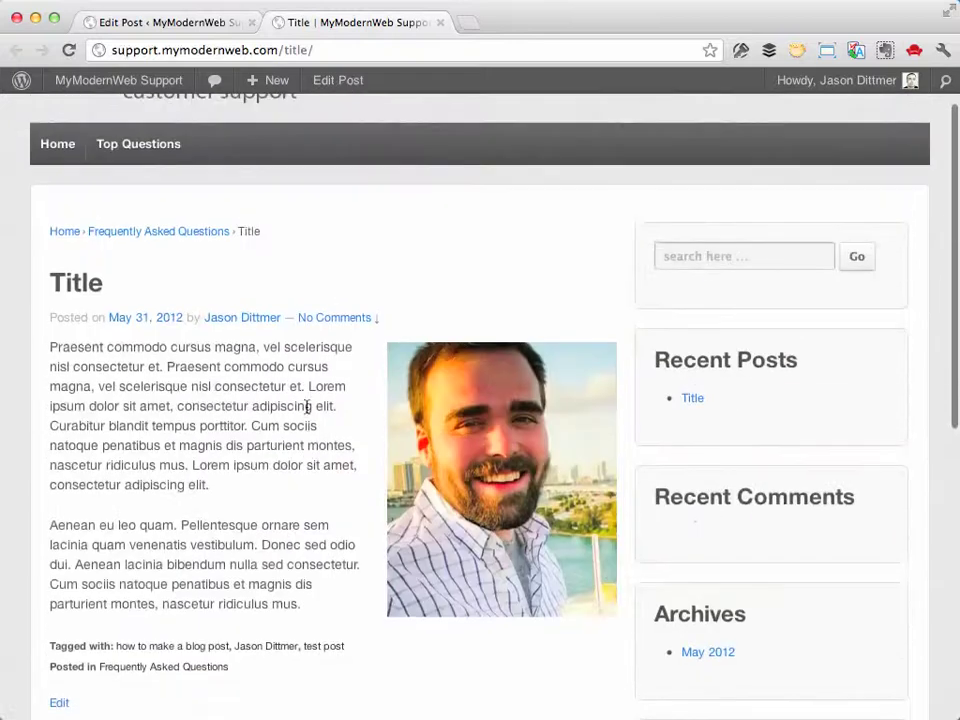
scroll(306, 405, up, 2)
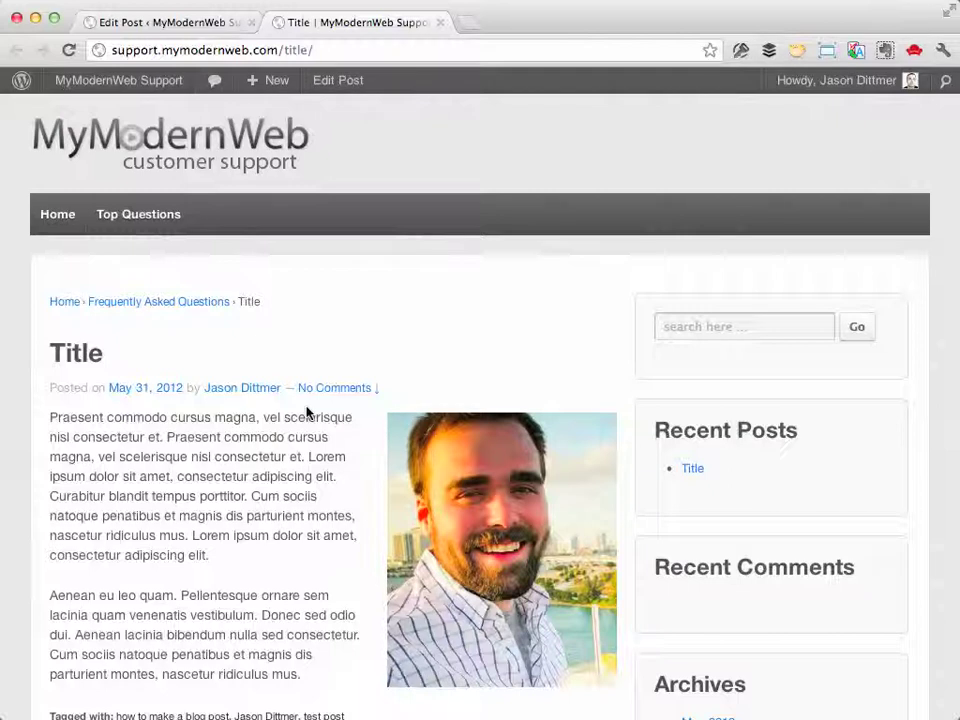
click(333, 82)
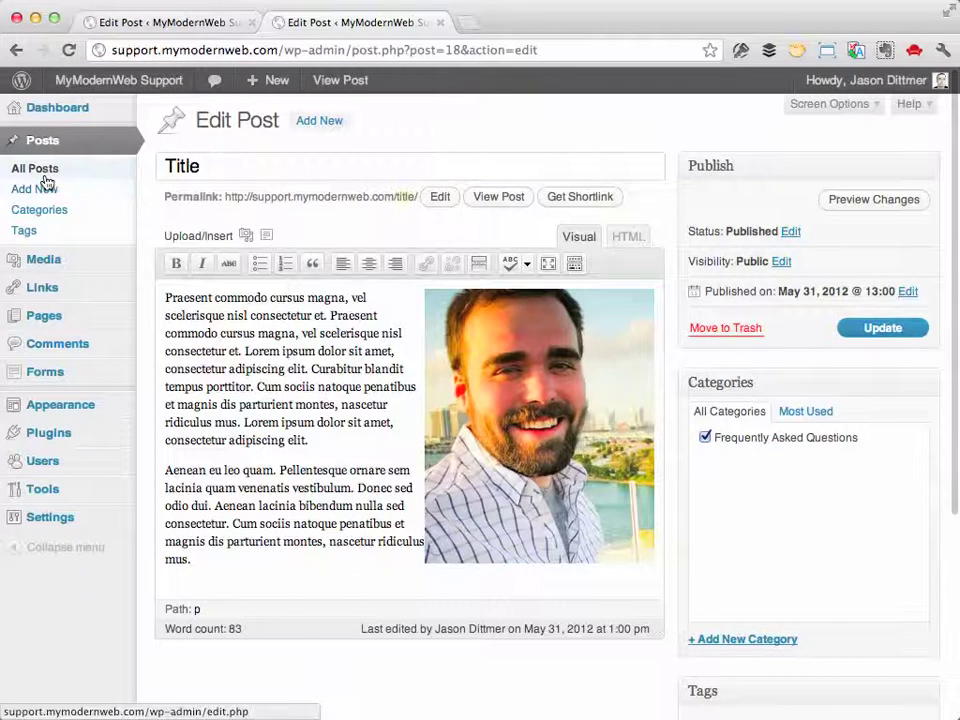
- Open the All Posts list showing the published post and the remaining draft
click(45, 181)
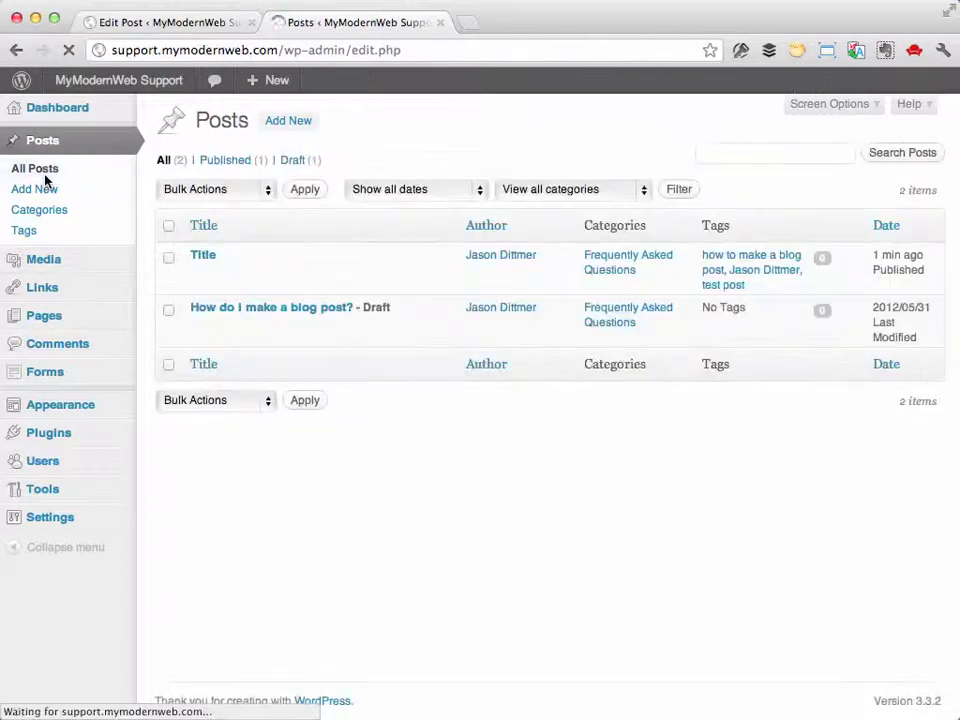
mouse_move(287, 280)
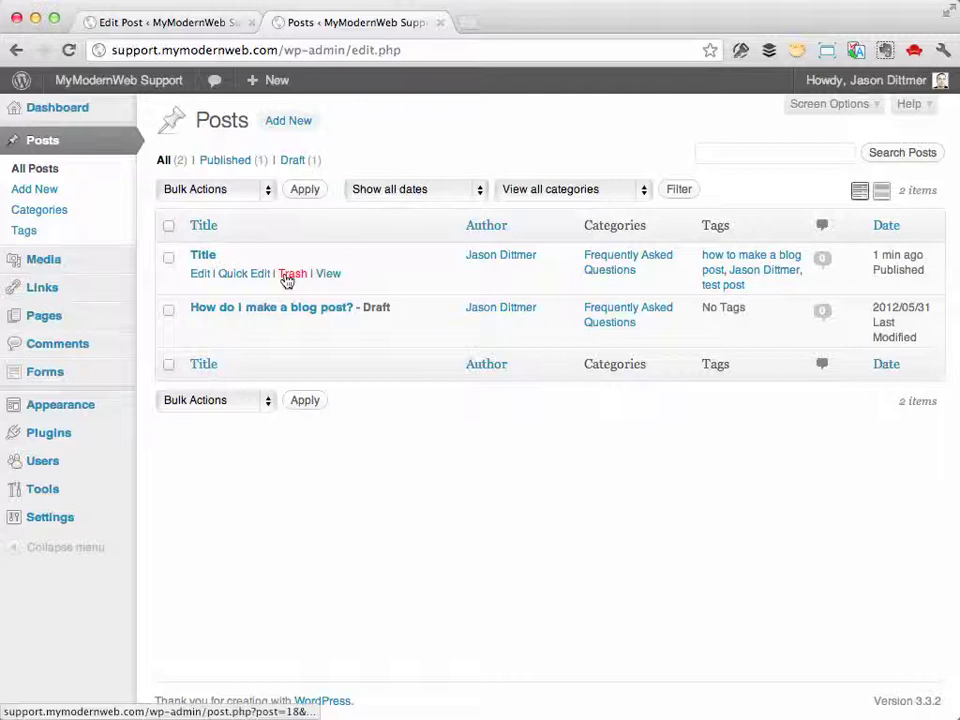